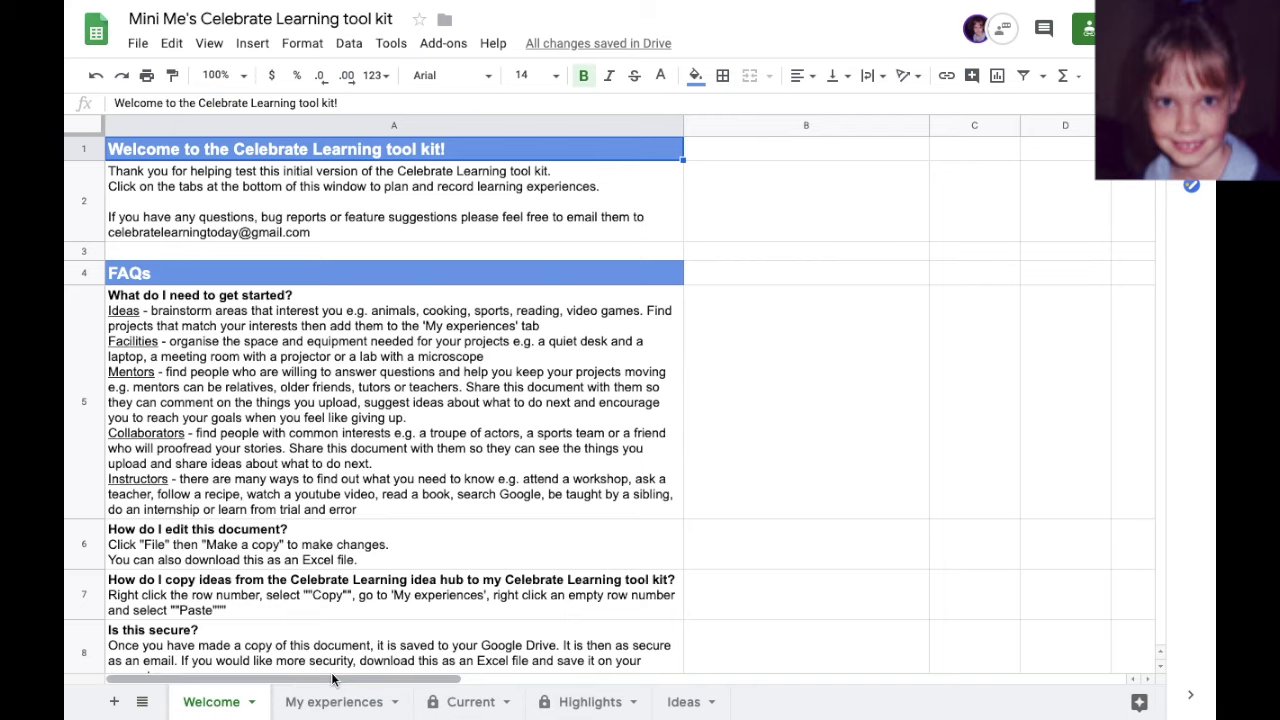
- Switch to the 'My experiences' sheet tab of the Celebrate Learning tool kit
{"action": "left_click", "coordinate": [334, 704]}
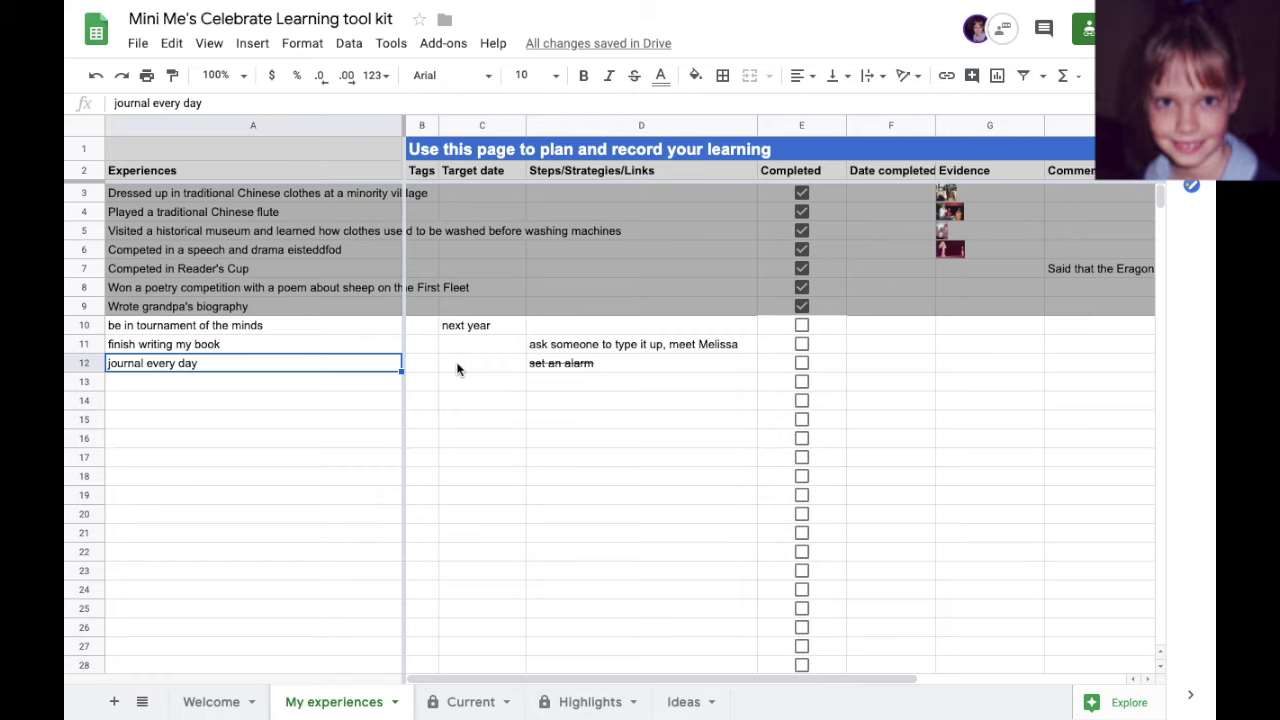
- Strike through only the meeting step in D11's finish-my-book steps, leaving the typing step unchanged
{"action": "double_click", "coordinate": [706, 346]}
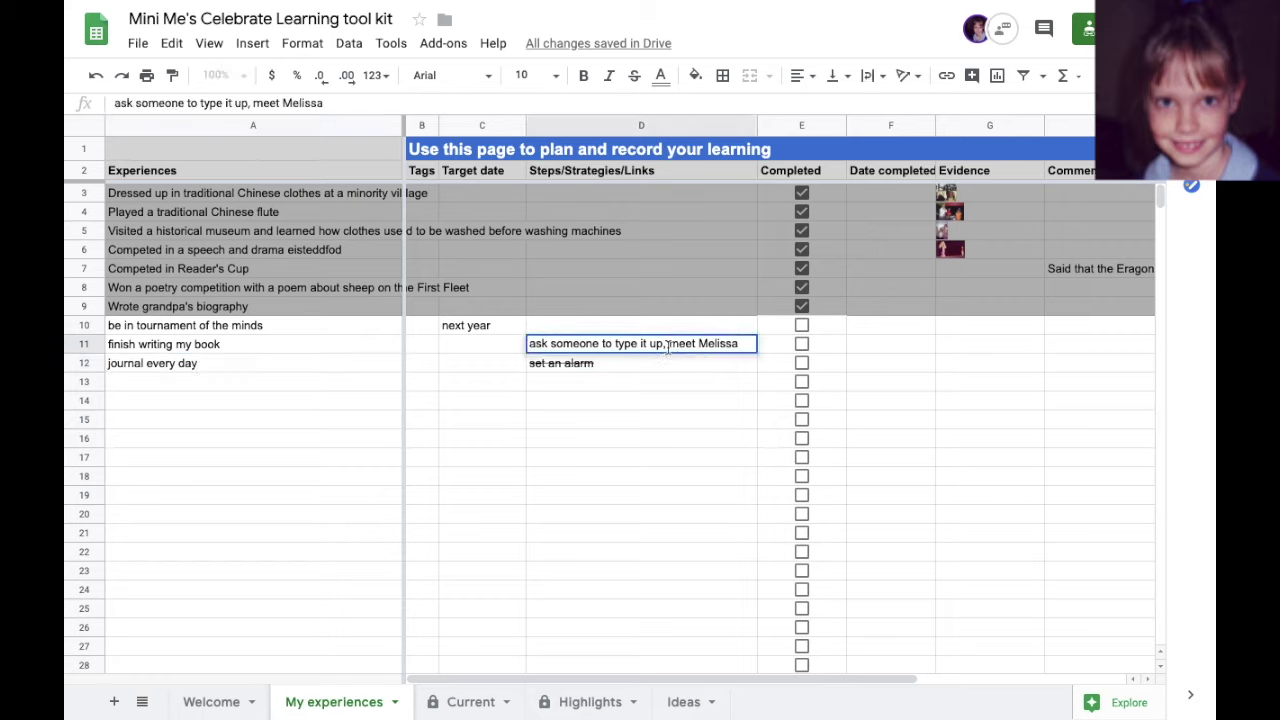
{"action": "left_click_drag", "start_coordinate": [667, 344], "coordinate": [750, 345]}
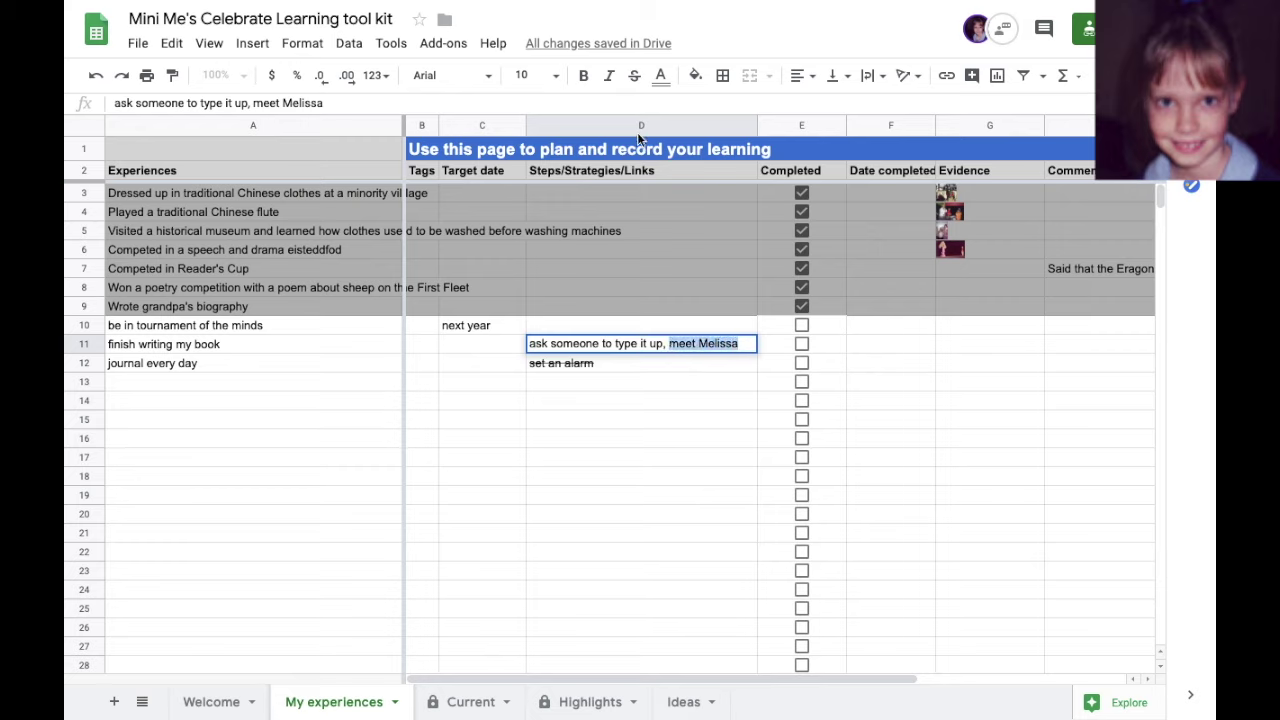
{"action": "left_click", "coordinate": [635, 78]}
{"action": "left_click", "coordinate": [631, 381]}
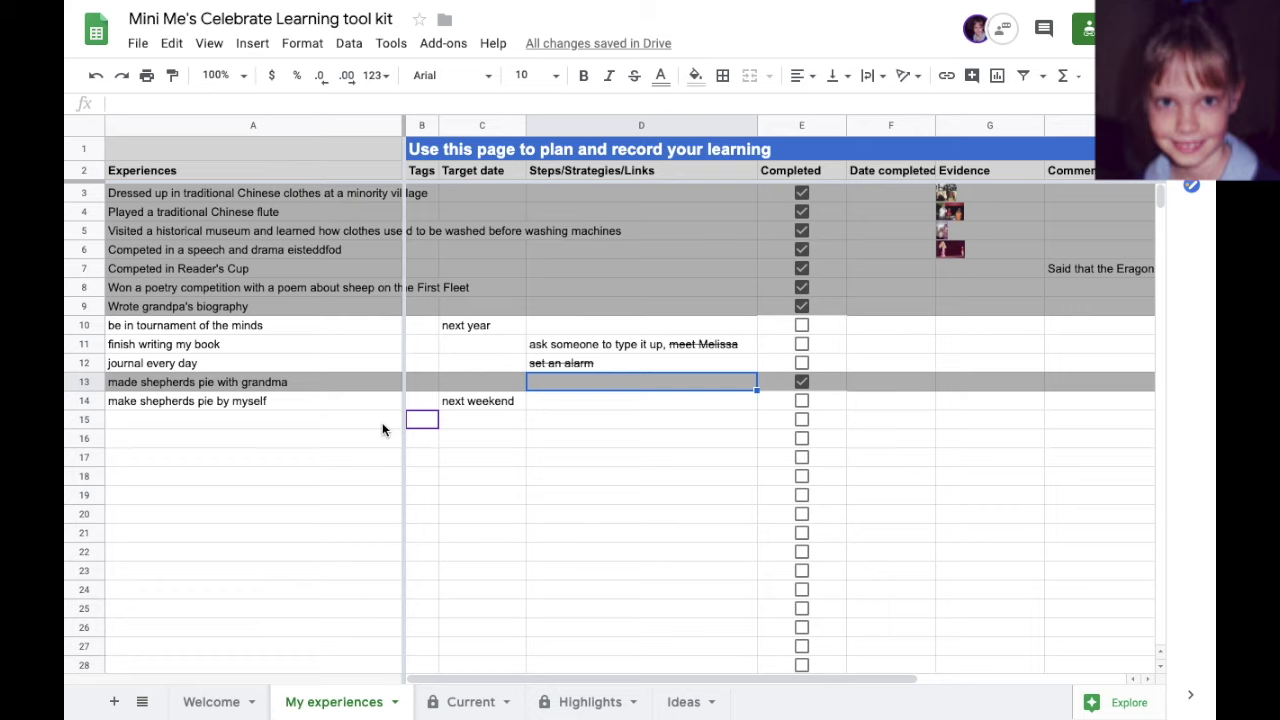
- On the Ideas sheet, follow the row-1 link to the Celebrate Learning idea hub
{"action": "left_click", "coordinate": [685, 702]}
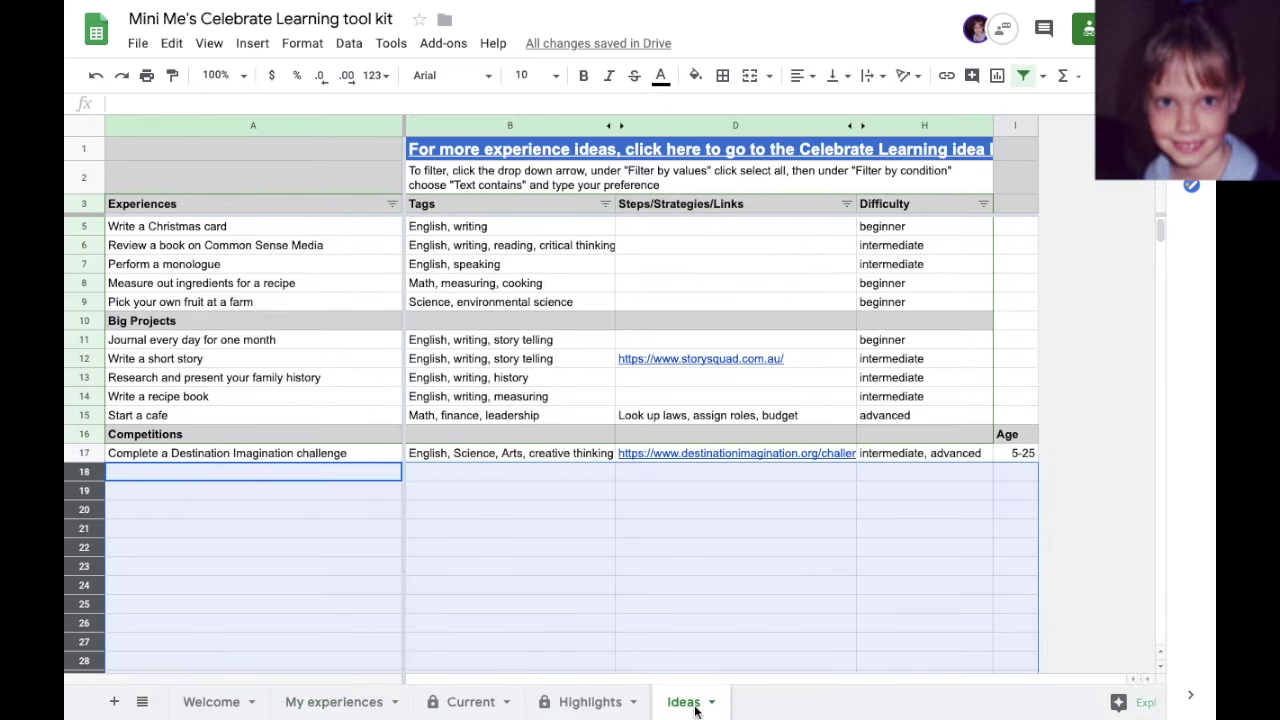
{"action": "left_click", "coordinate": [293, 401]}
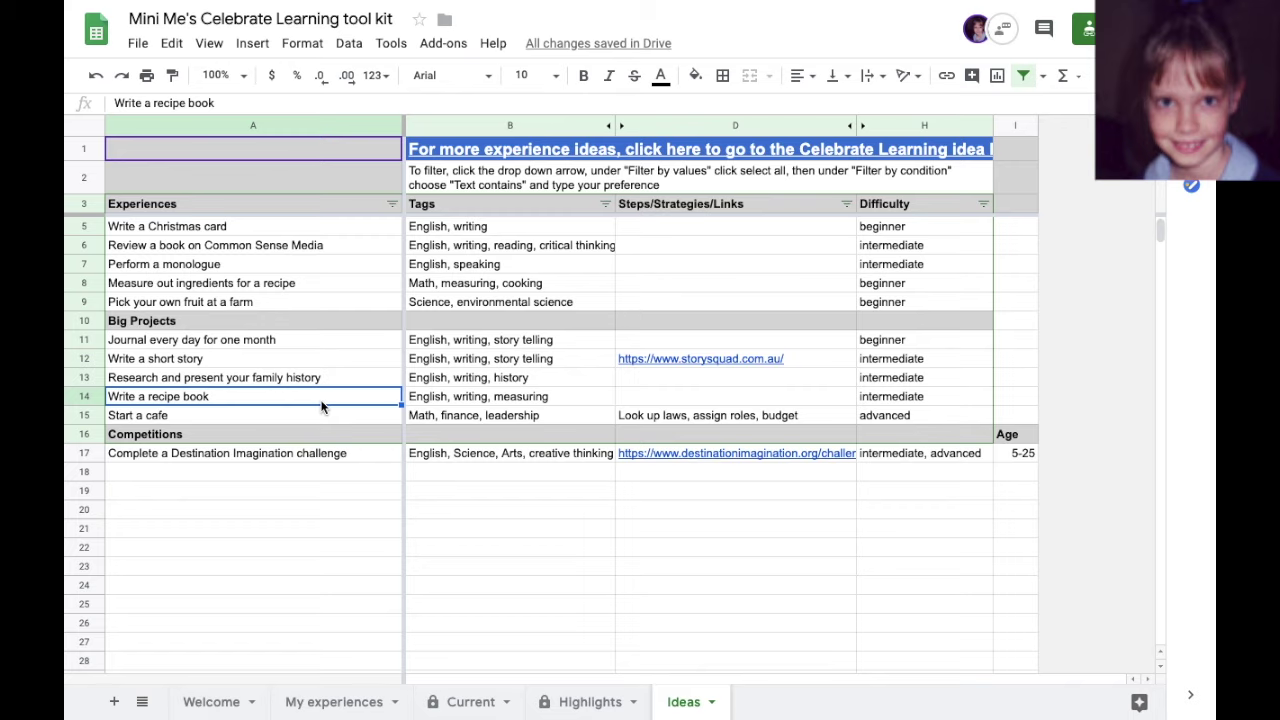
{"action": "mouse_move", "coordinate": [503, 152]}
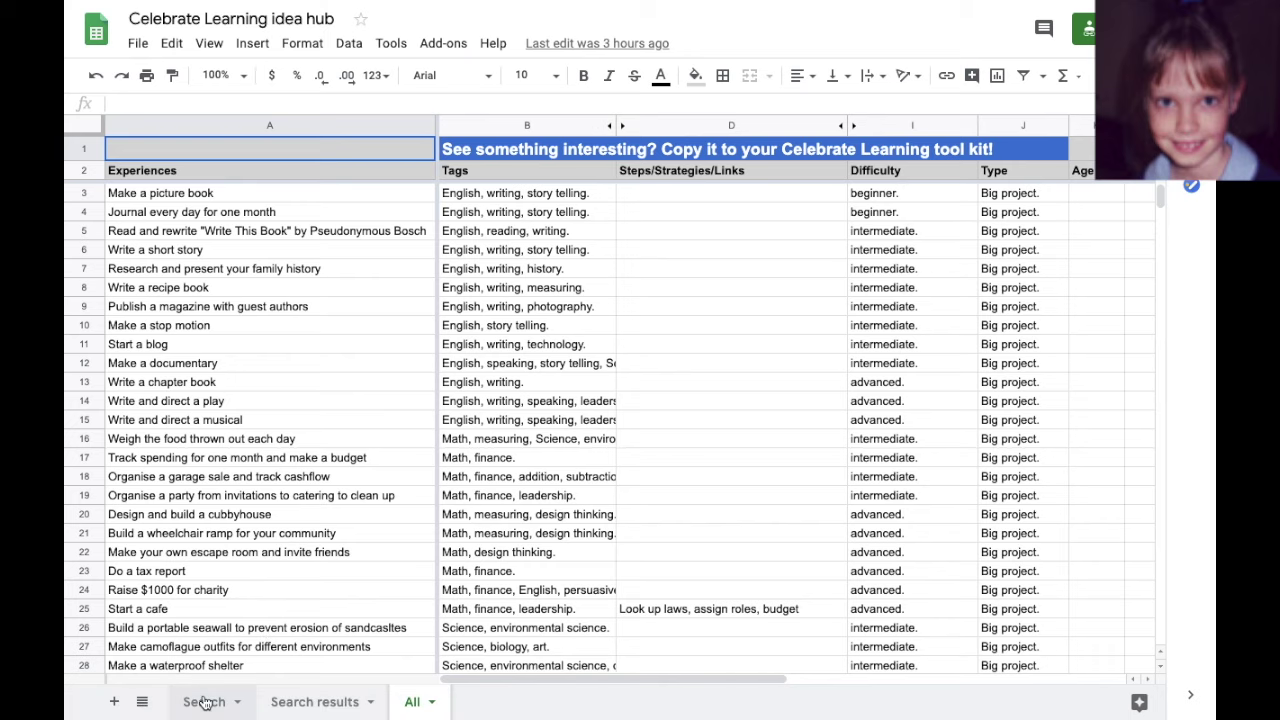
- Replace the B7 Tag filter 'animals' with 'horses' and check the empty Search results
{"action": "left_click", "coordinate": [204, 702]}
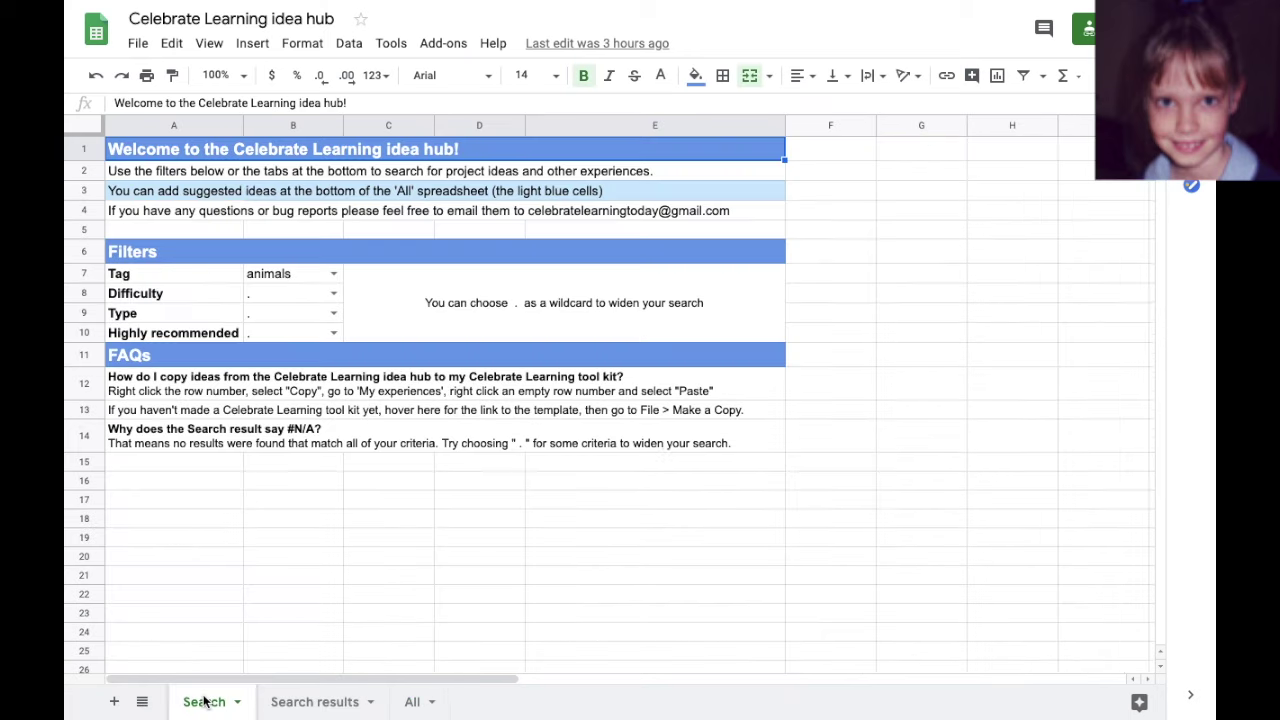
{"action": "left_click", "coordinate": [333, 276]}
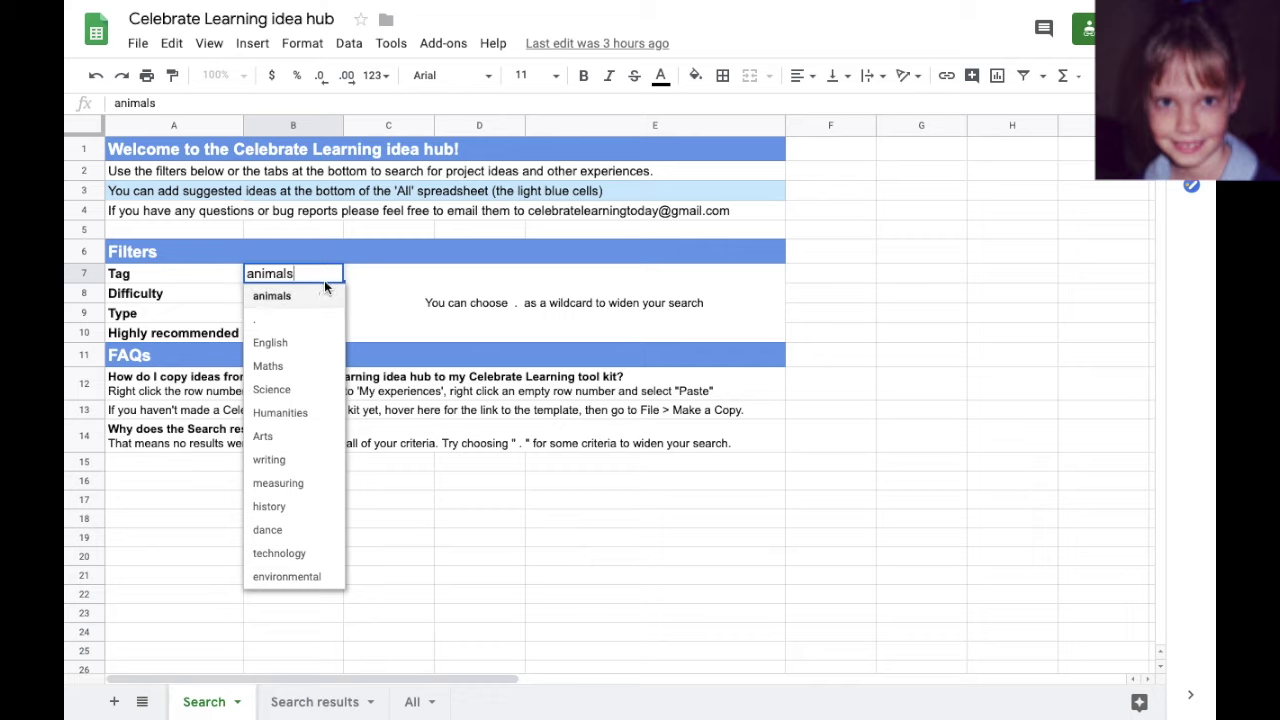
{"action": "key", "text": "Escape"}
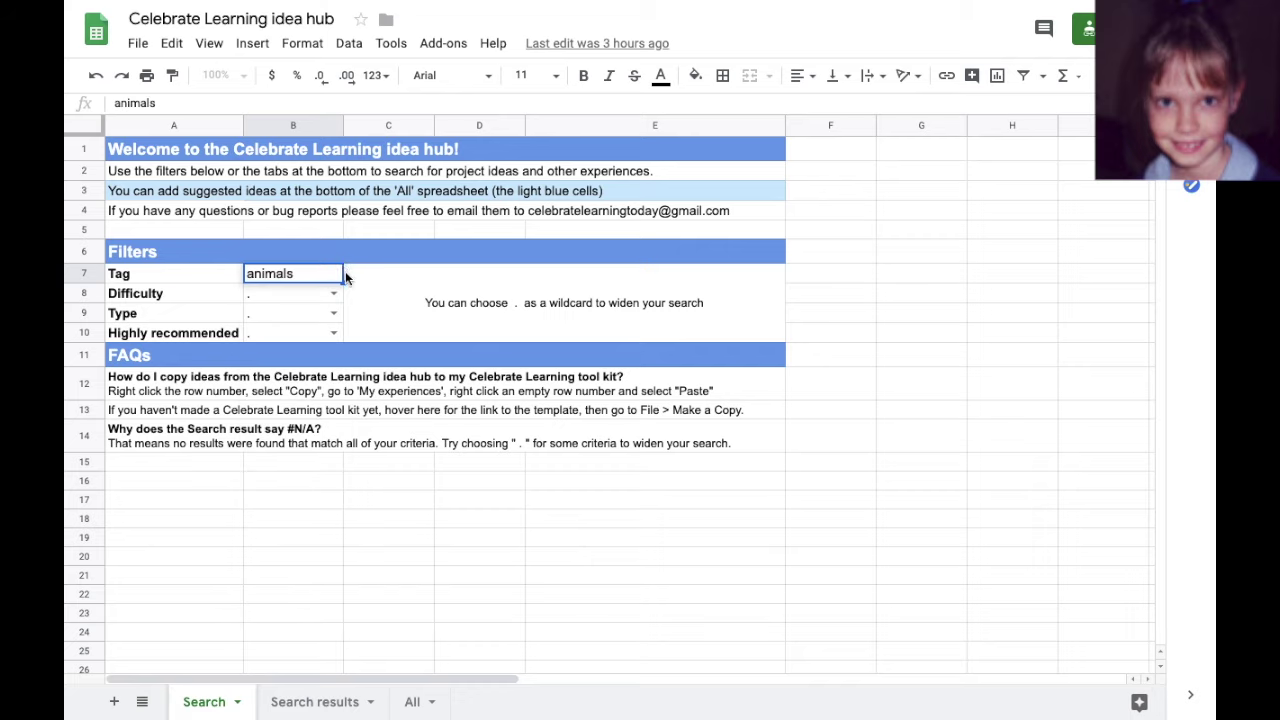
{"action": "double_click", "coordinate": [296, 274]}
{"action": "left_click_drag", "start_coordinate": [296, 274], "coordinate": [239, 279]}
{"action": "type", "text": "horses"}
{"action": "key", "text": "Return"}
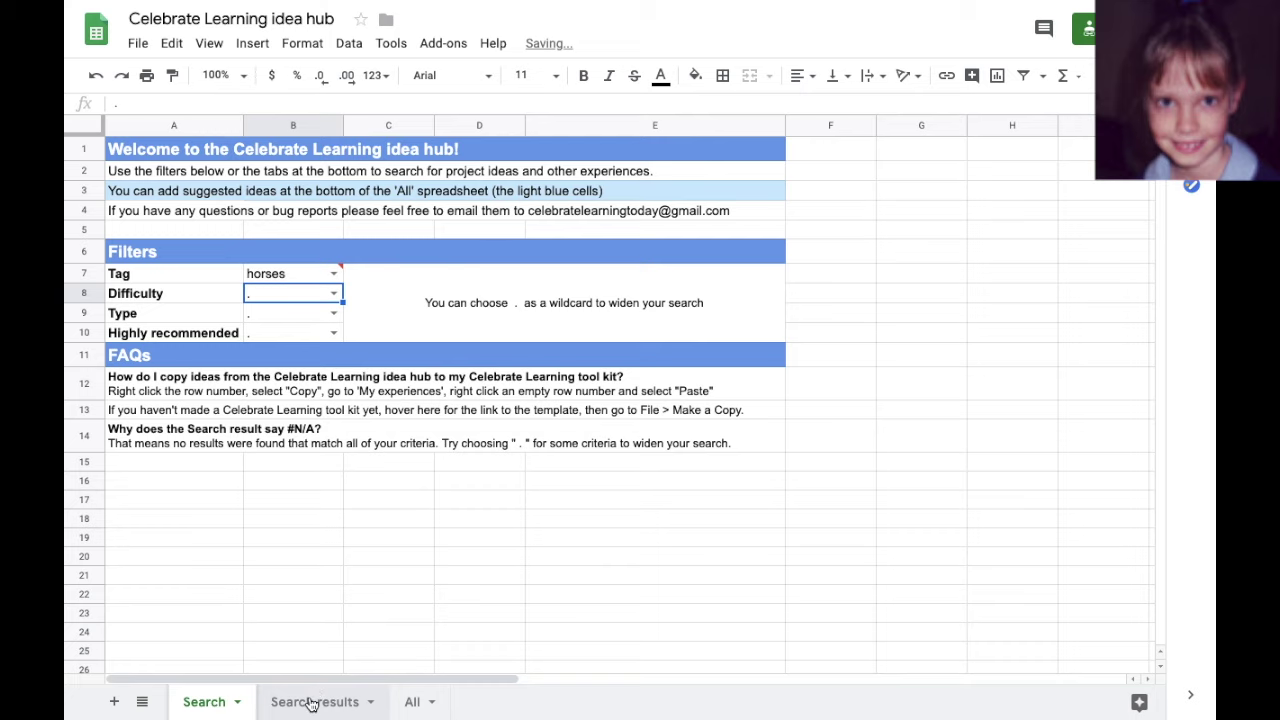
{"action": "left_click", "coordinate": [312, 702]}
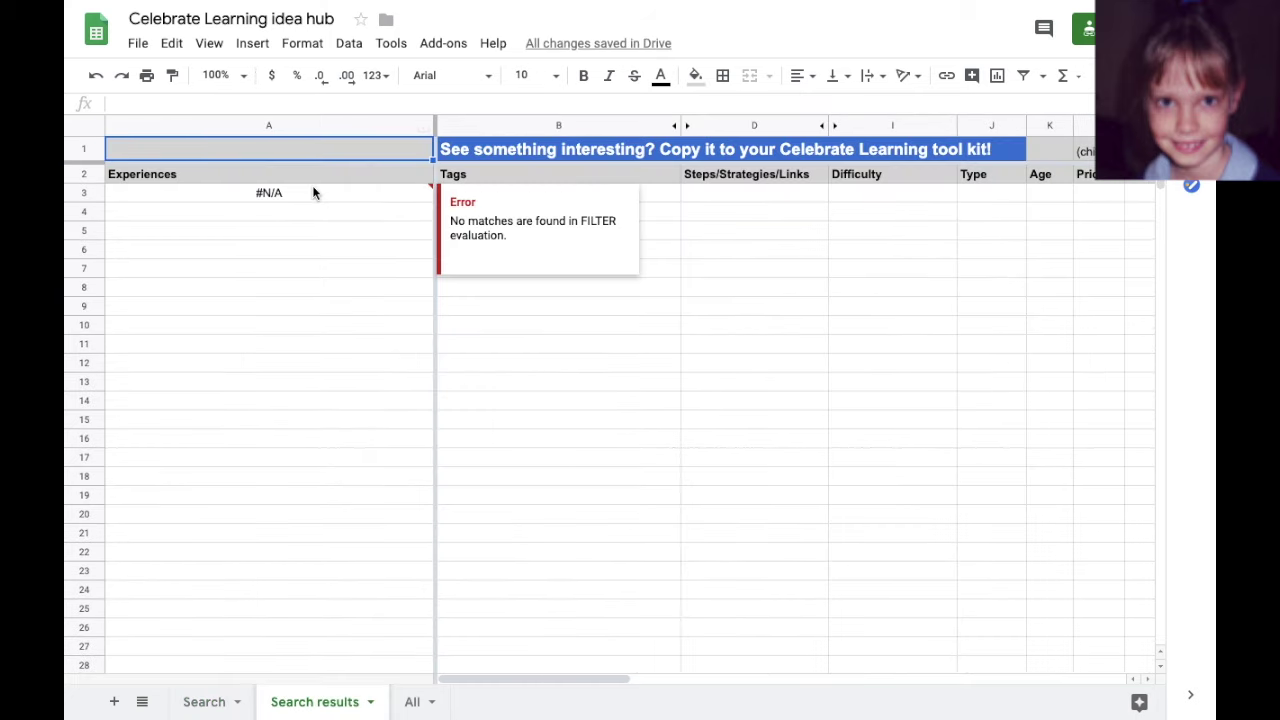
{"action": "left_click", "coordinate": [205, 702]}
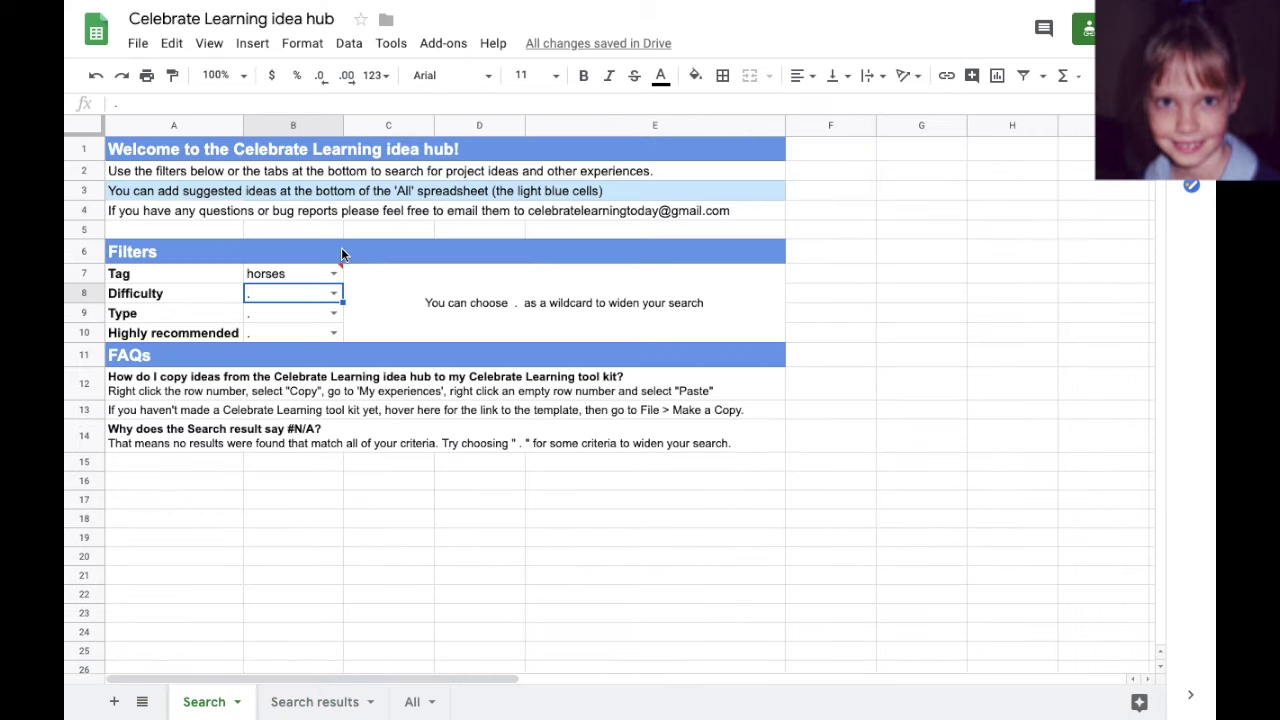
- Search the All list for 'horse' to find 'Go on a one day horse ride to muster cattle'
{"action": "left_click", "coordinate": [419, 706]}
{"action": "key", "text": "ctrl+f"}
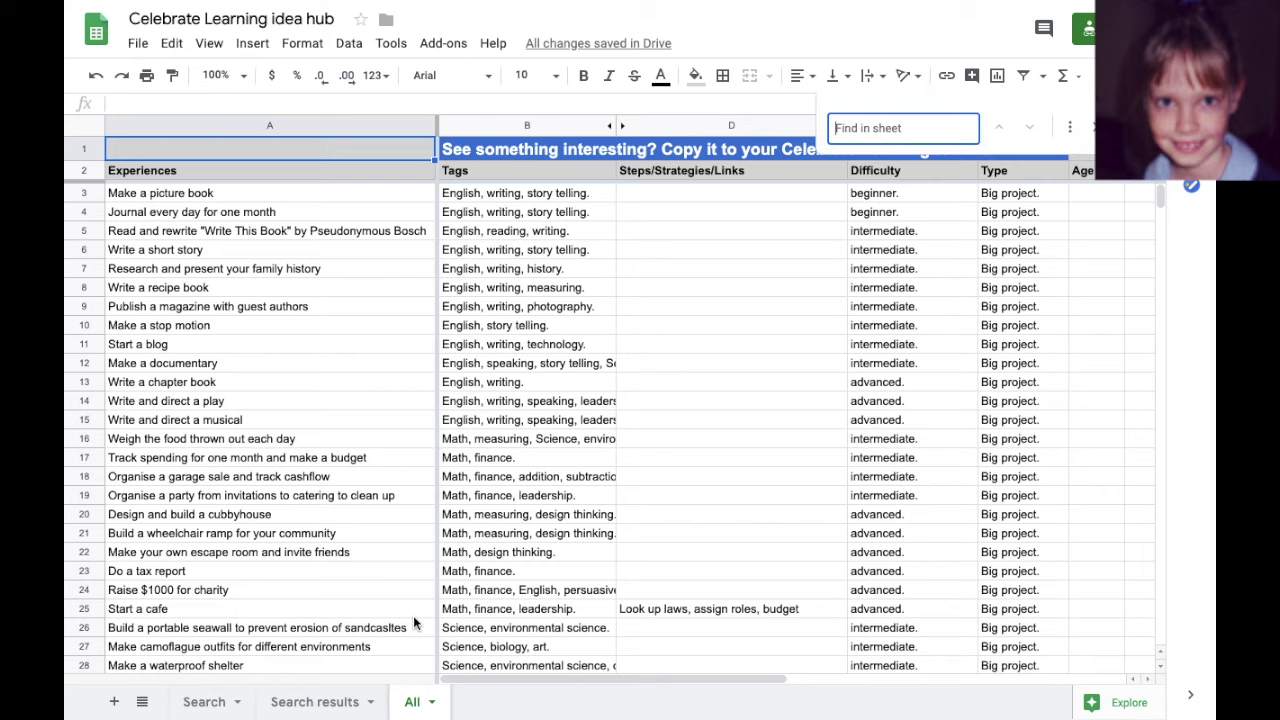
{"action": "type", "text": "ho"}
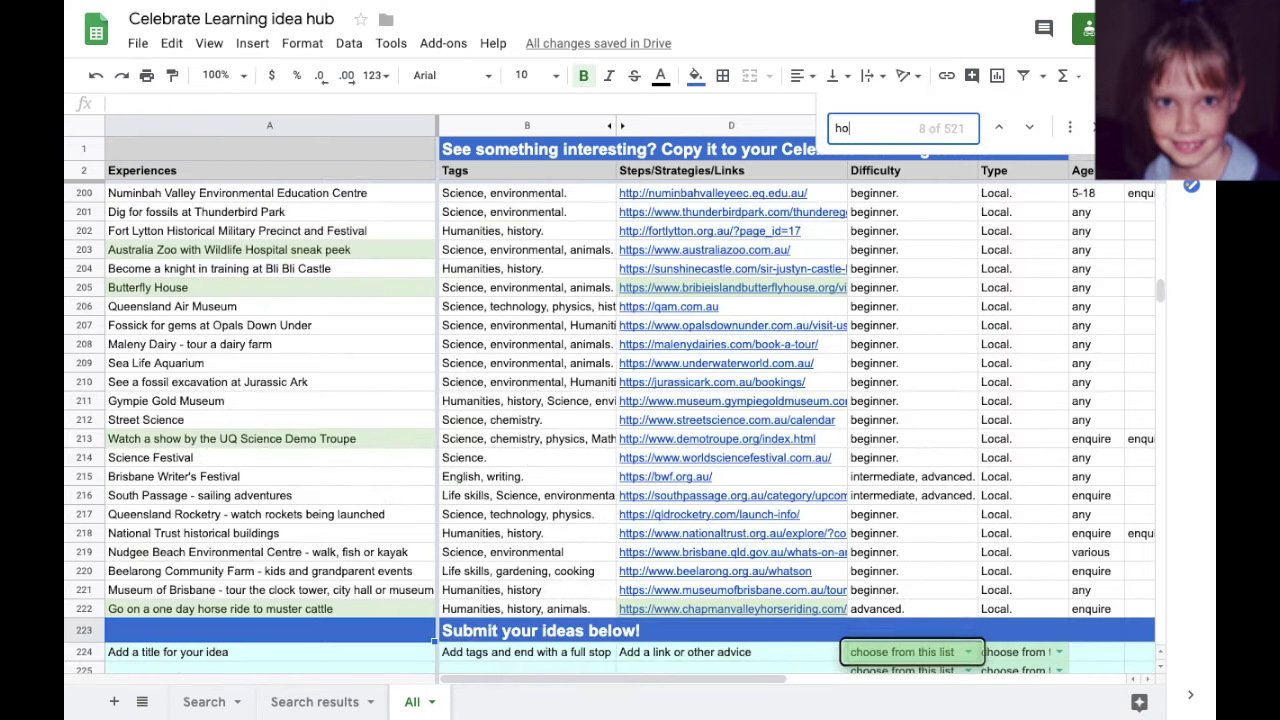
{"action": "type", "text": "rse"}
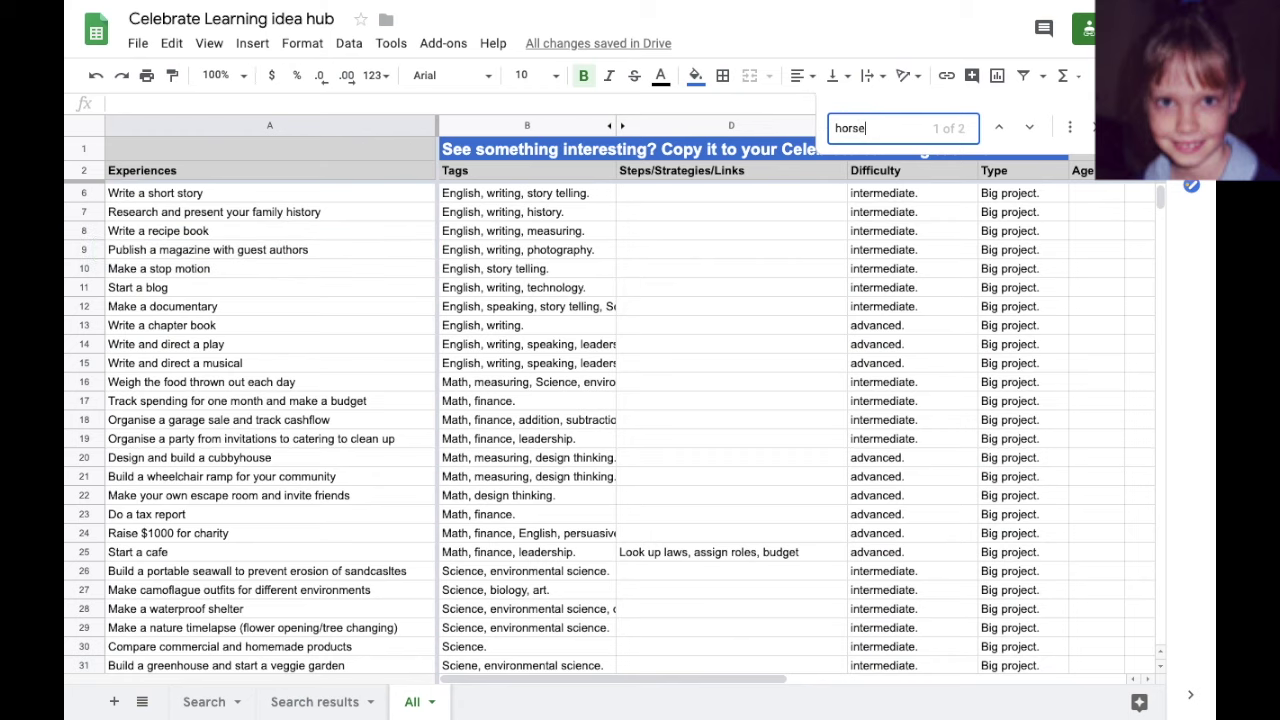
{"action": "key", "text": "Return"}
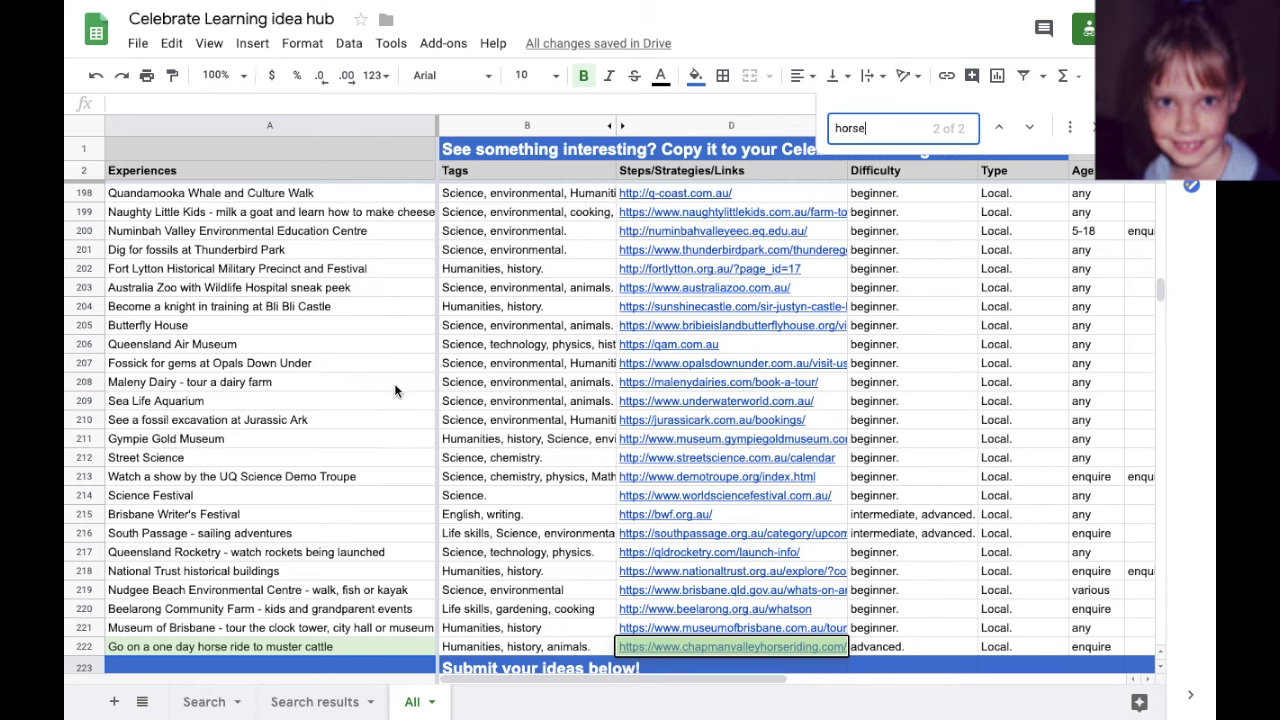
{"action": "scroll", "coordinate": [566, 614], "scroll_direction": "right", "scroll_amount": 5}
{"action": "key", "text": "Escape"}
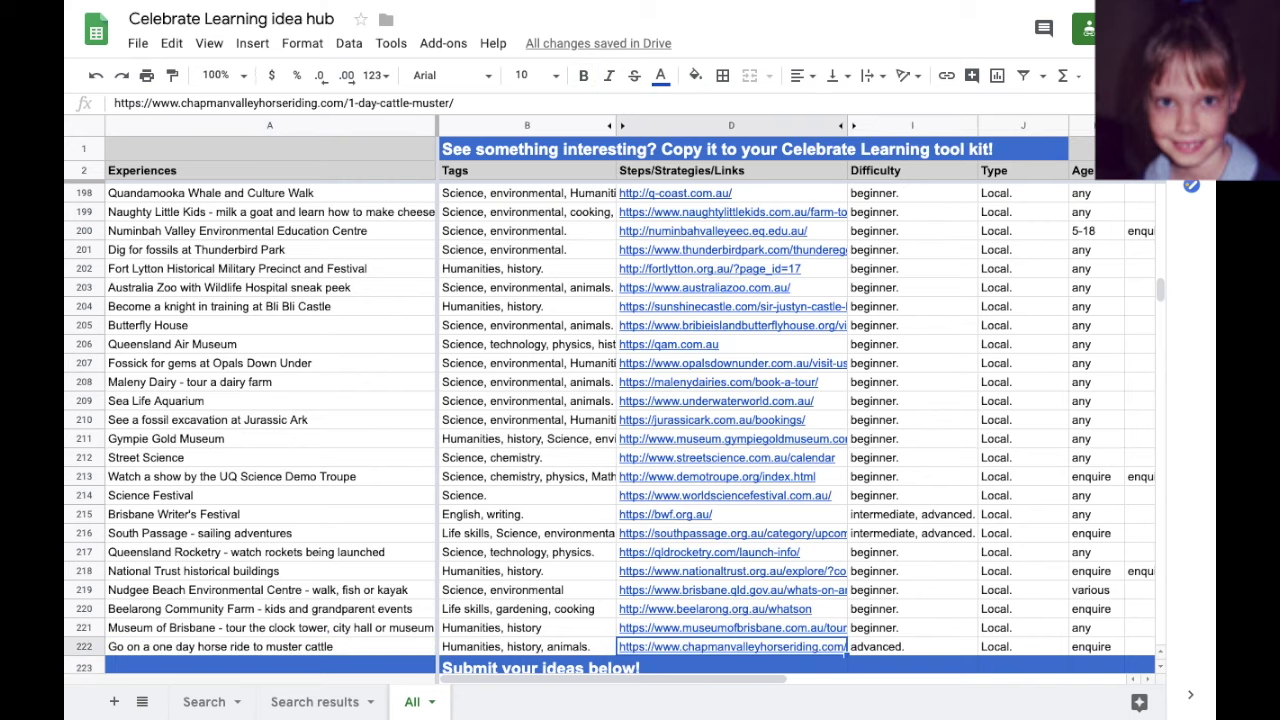
- Pick 'animals' from the B7 Tag dropdown and view the matching ideas in Search results
{"action": "left_click", "coordinate": [204, 701]}
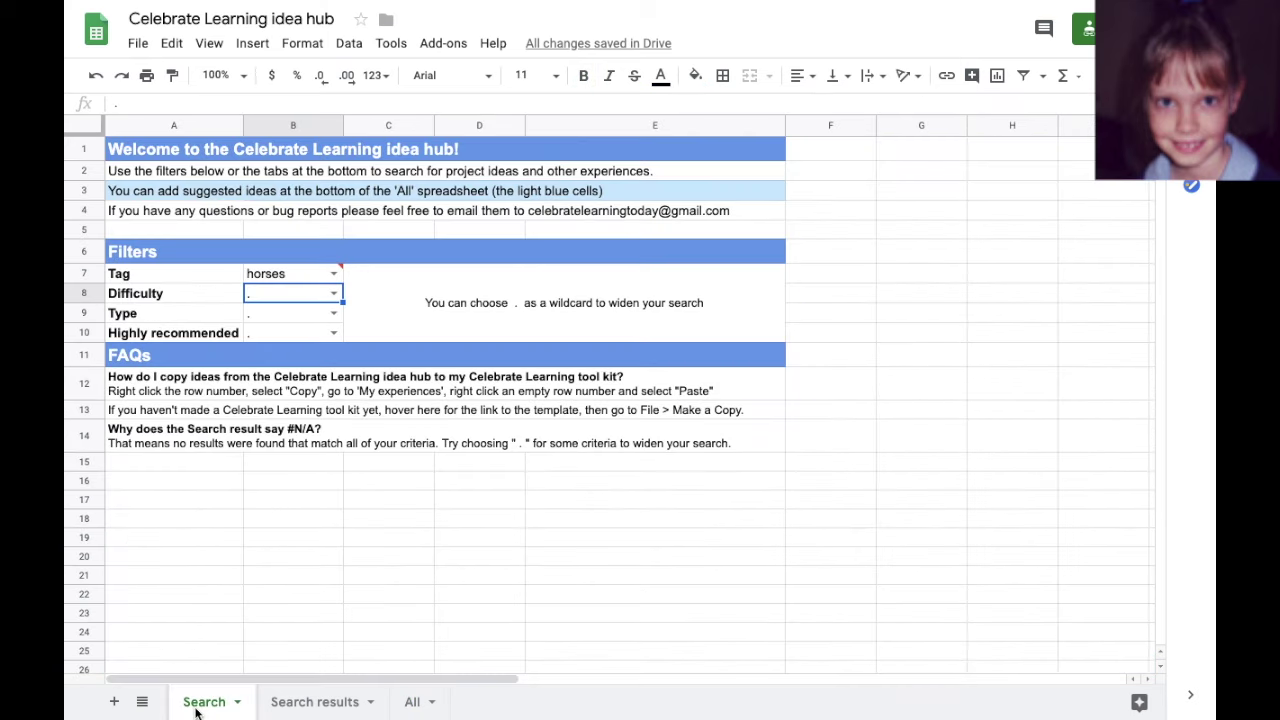
{"action": "left_click", "coordinate": [333, 273]}
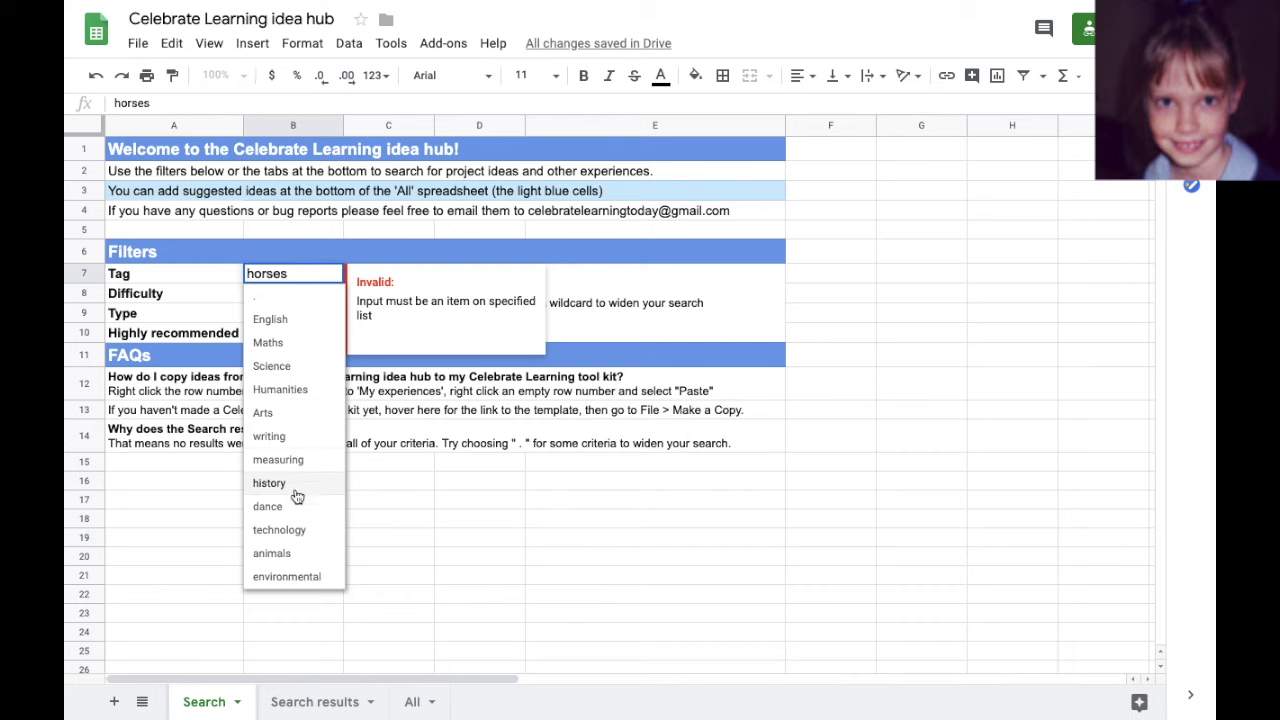
{"action": "left_click", "coordinate": [293, 553]}
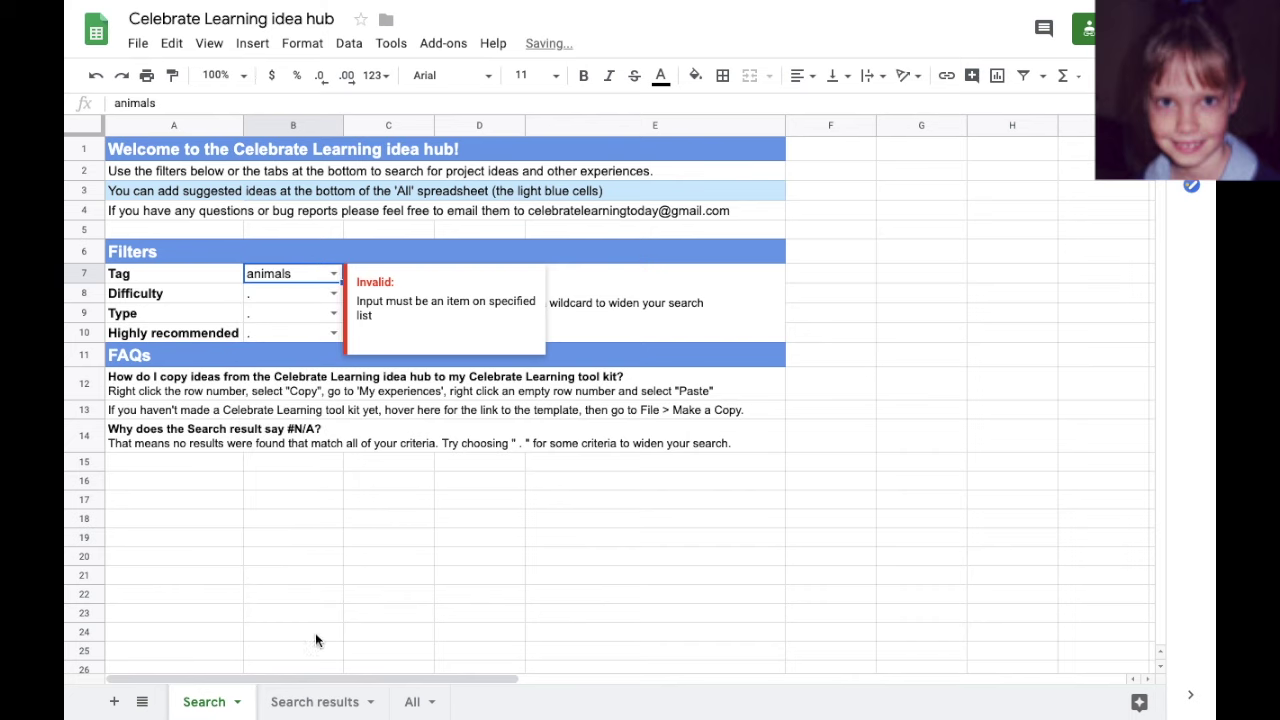
{"action": "left_click", "coordinate": [330, 701]}
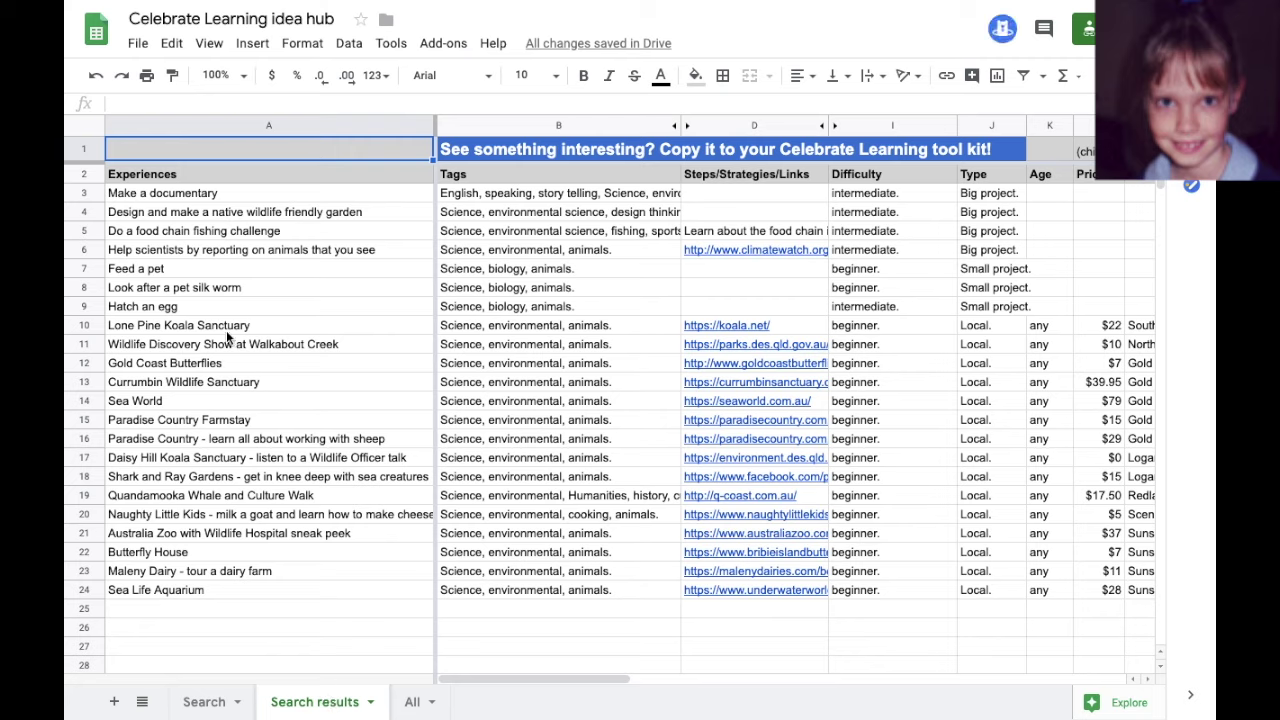
- Copy row 6, 'Help scientists by reporting on animals that you see', into My experiences row 15
{"action": "right_click", "coordinate": [82, 253]}
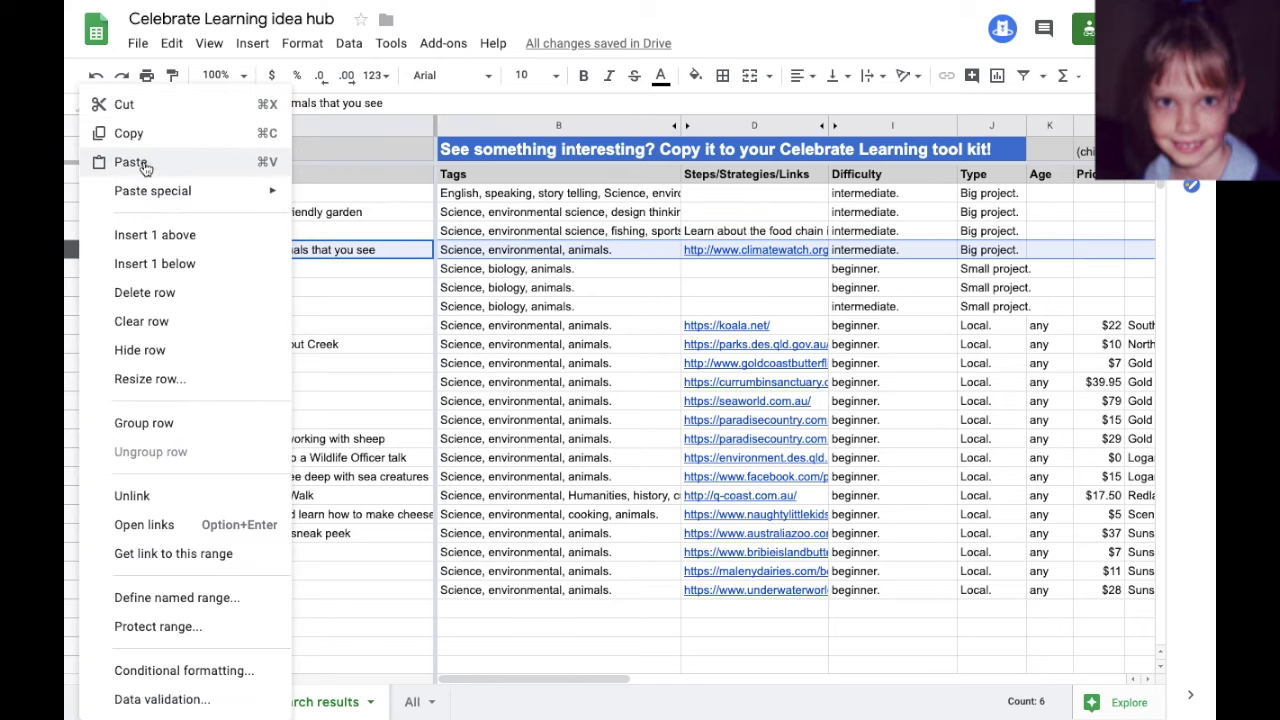
{"action": "left_click", "coordinate": [128, 134]}
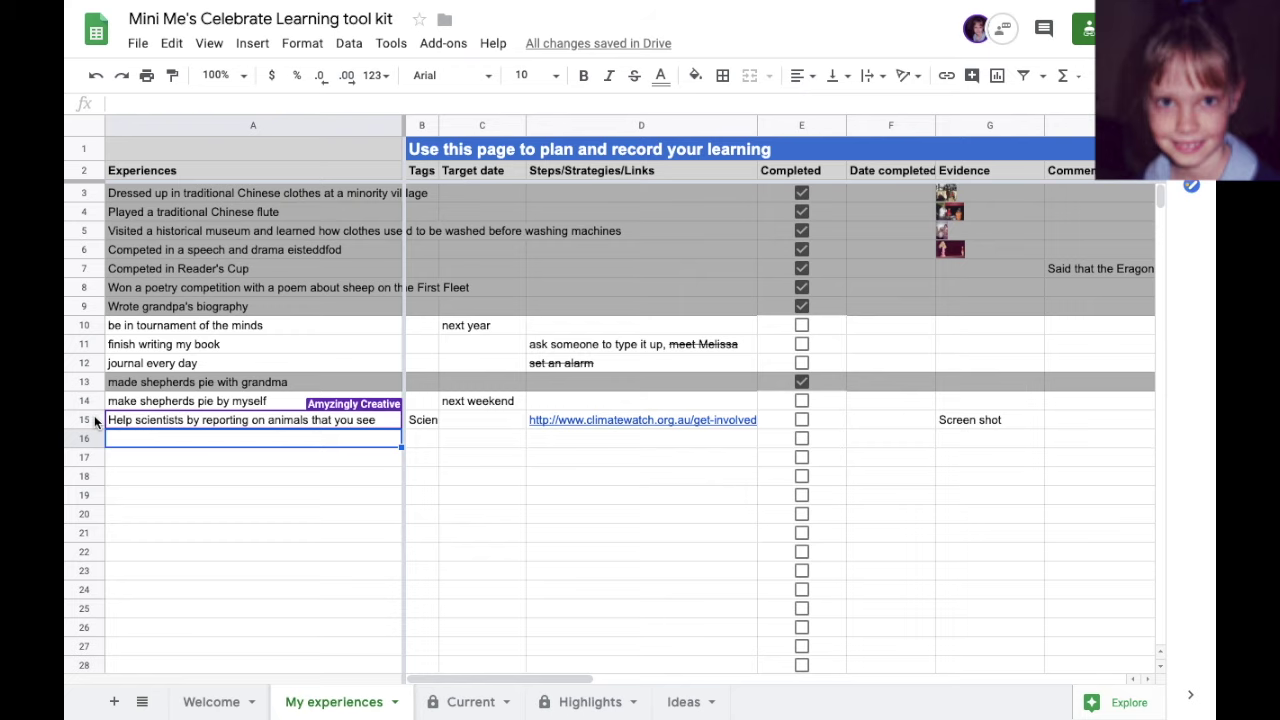
{"action": "right_click", "coordinate": [96, 422]}
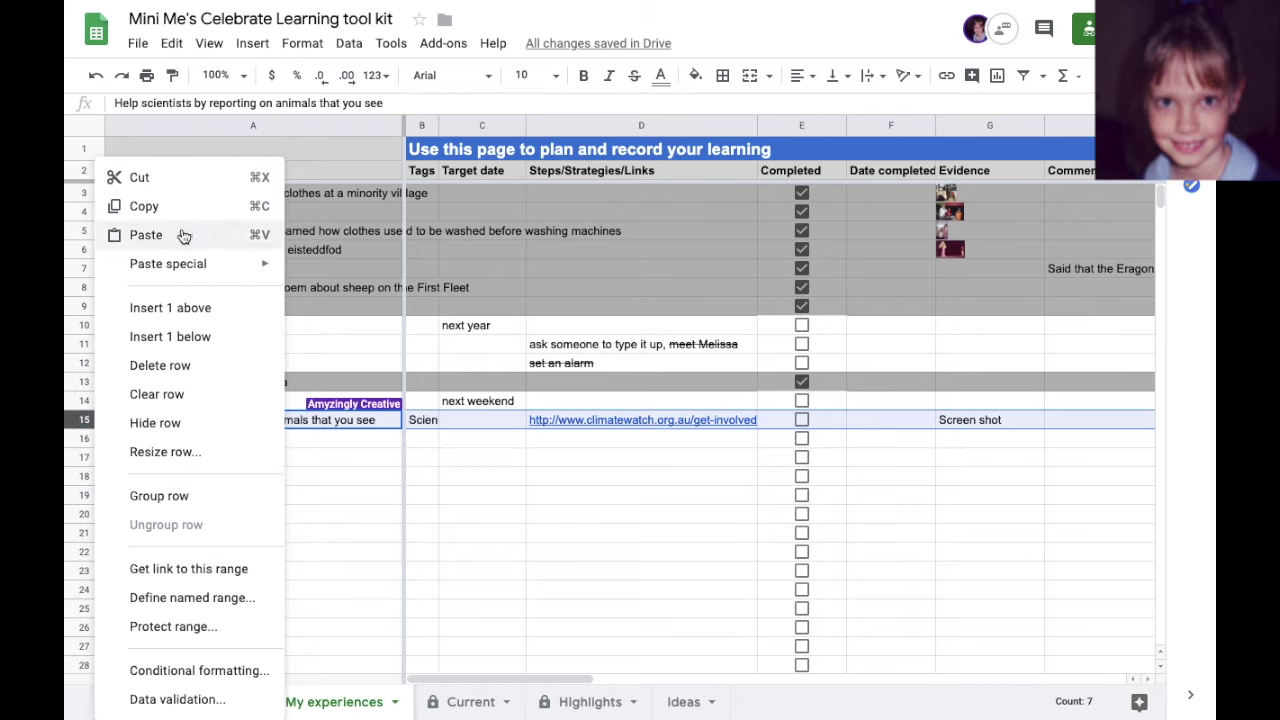
{"action": "left_click", "coordinate": [318, 418]}
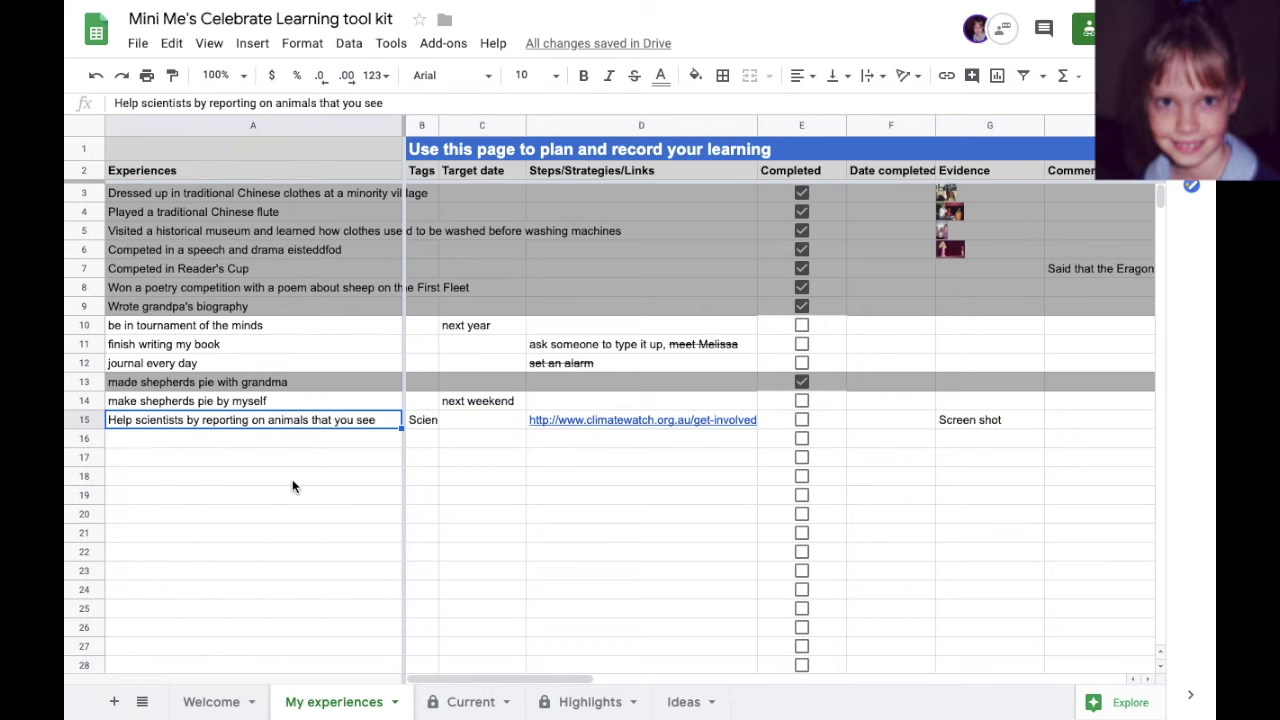
{"action": "left_click", "coordinate": [287, 444]}
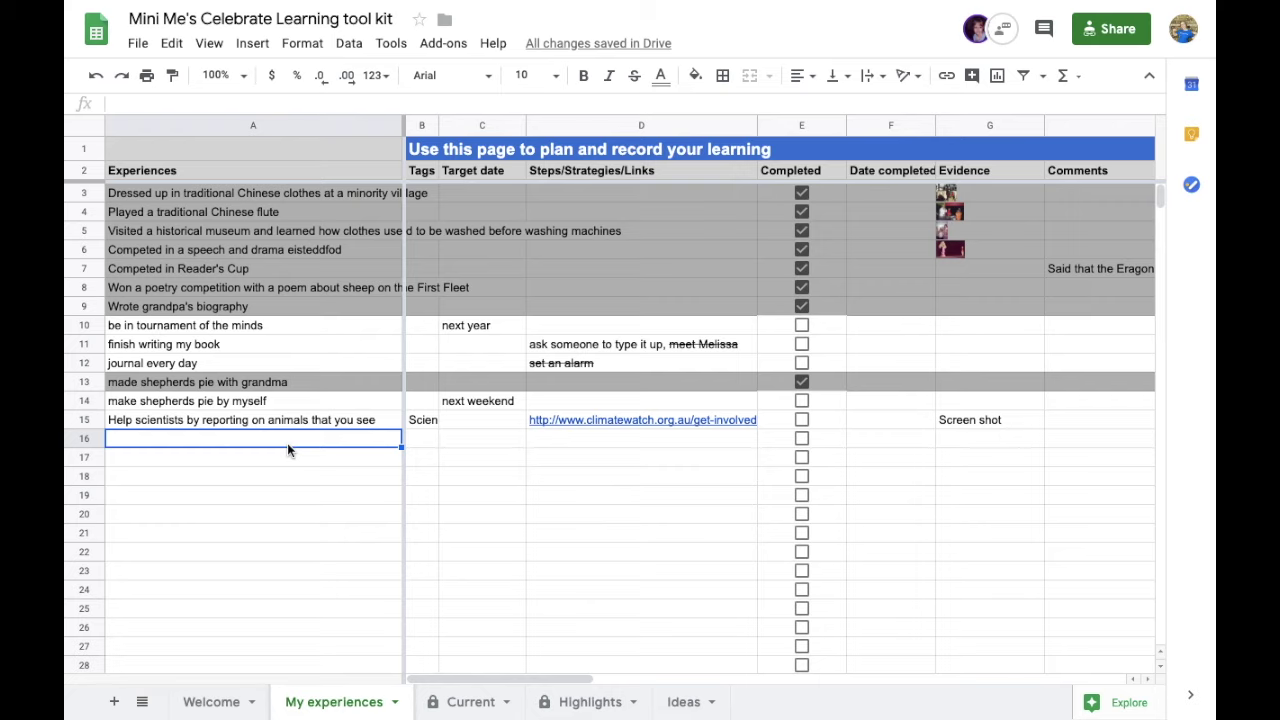
- Select cell A16 to begin the buy camera plan entry
{"action": "left_click", "coordinate": [287, 443]}
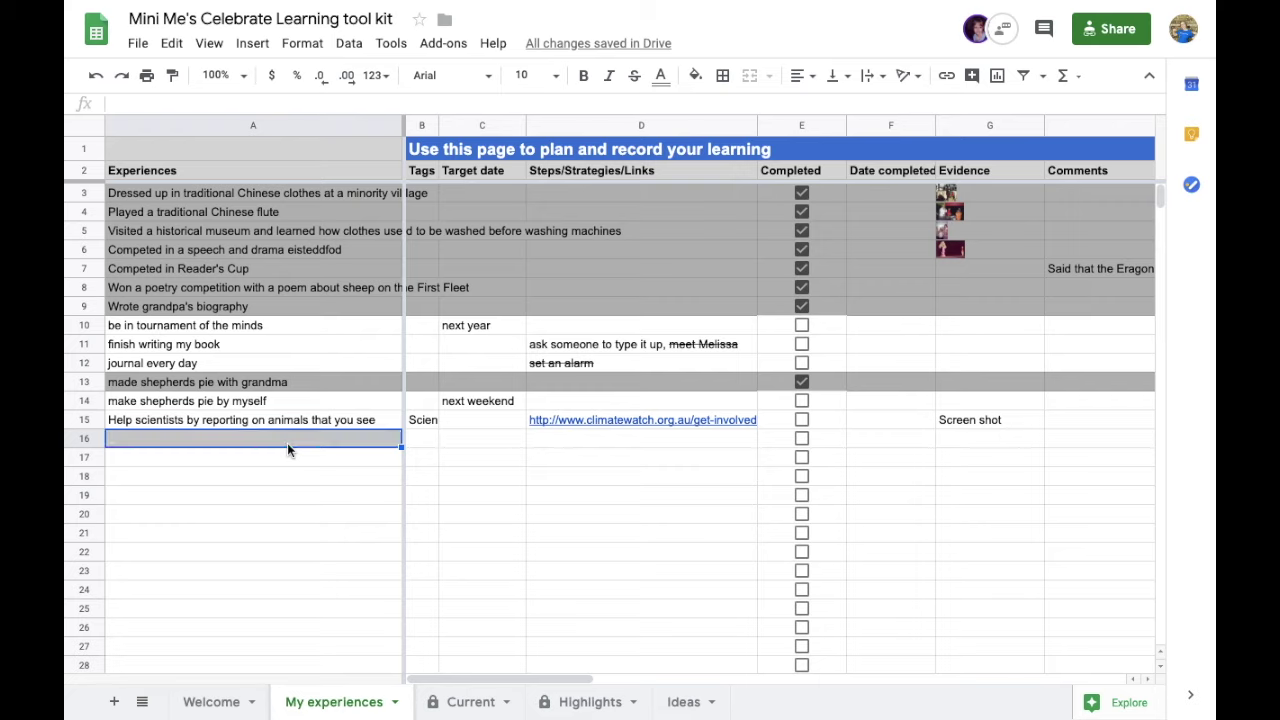